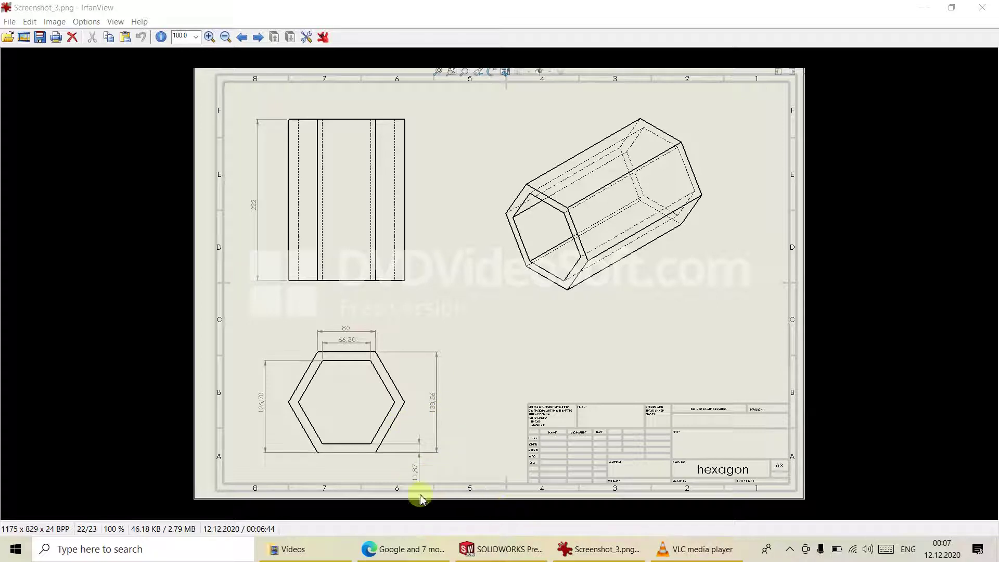
Switch to the SOLIDWORKS part and start a new sketch on Top Plane.
click(499, 549)
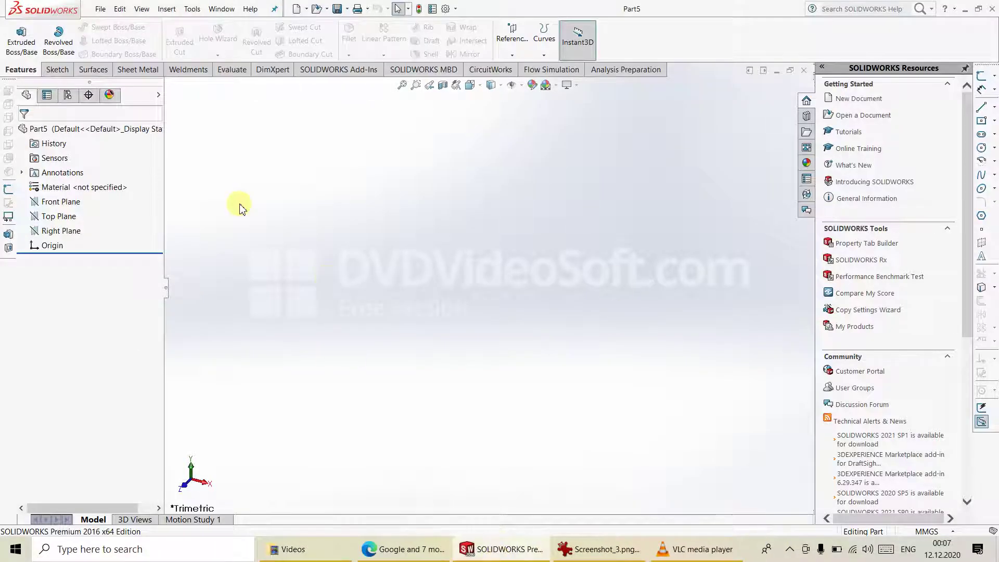
click(69, 221)
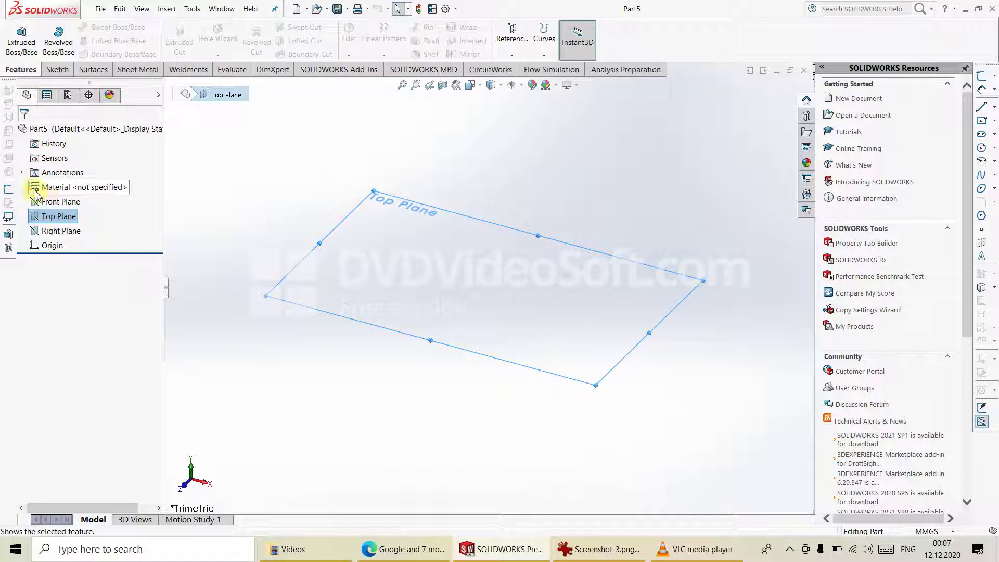
click(69, 230)
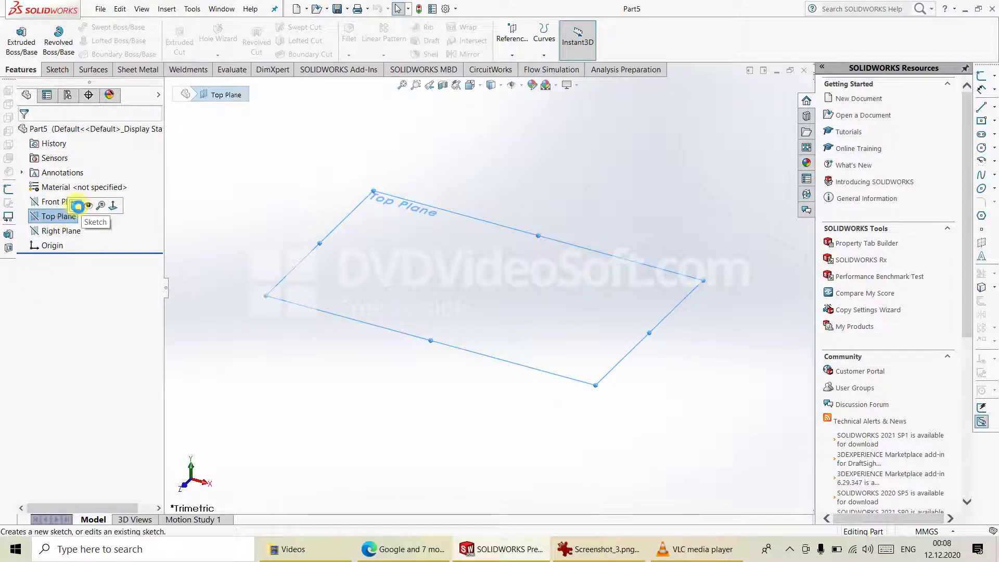
click(75, 205)
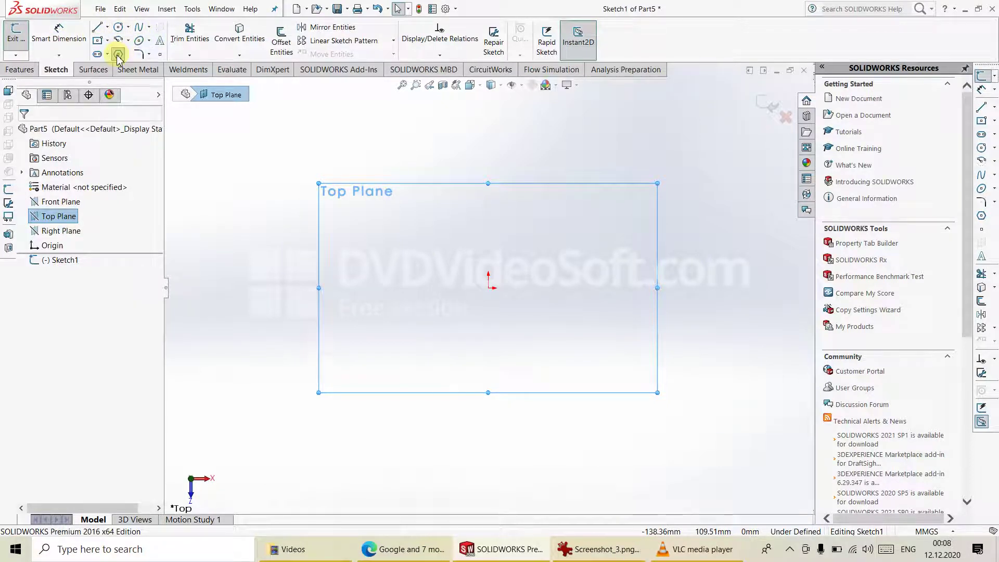
Draw a six-sided regular polygon centred on the sketch origin.
click(118, 55)
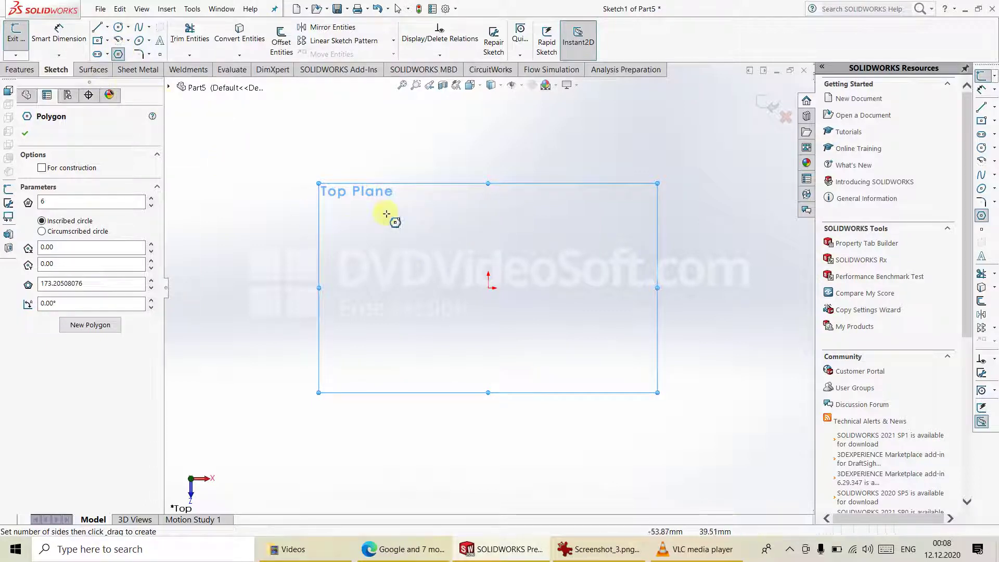
click(488, 288)
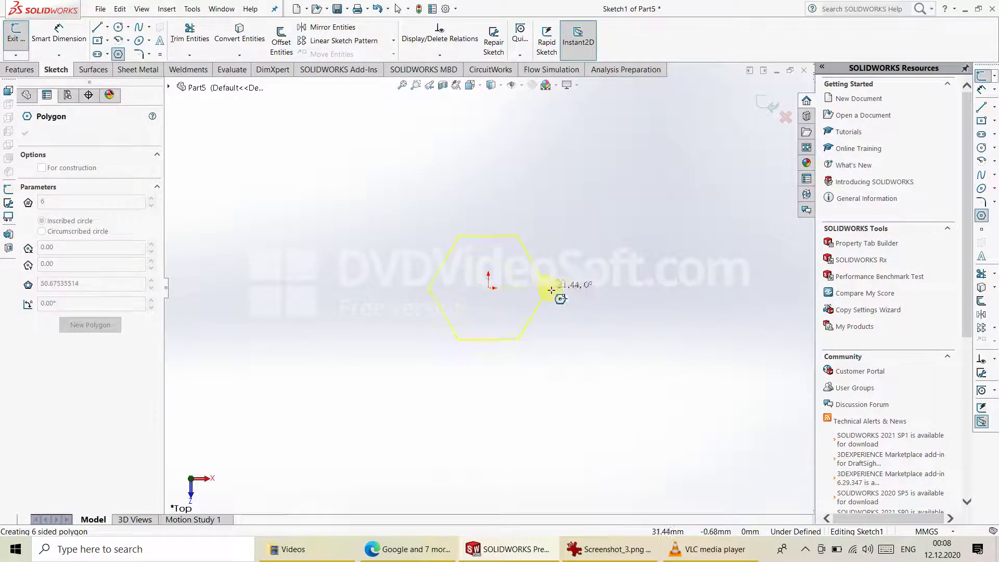
click(596, 289)
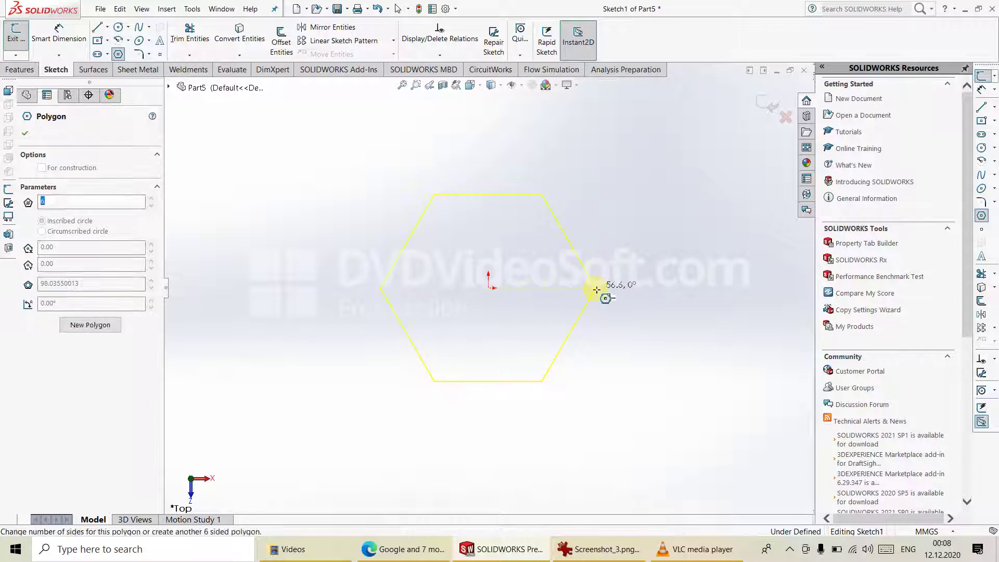
click(62, 37)
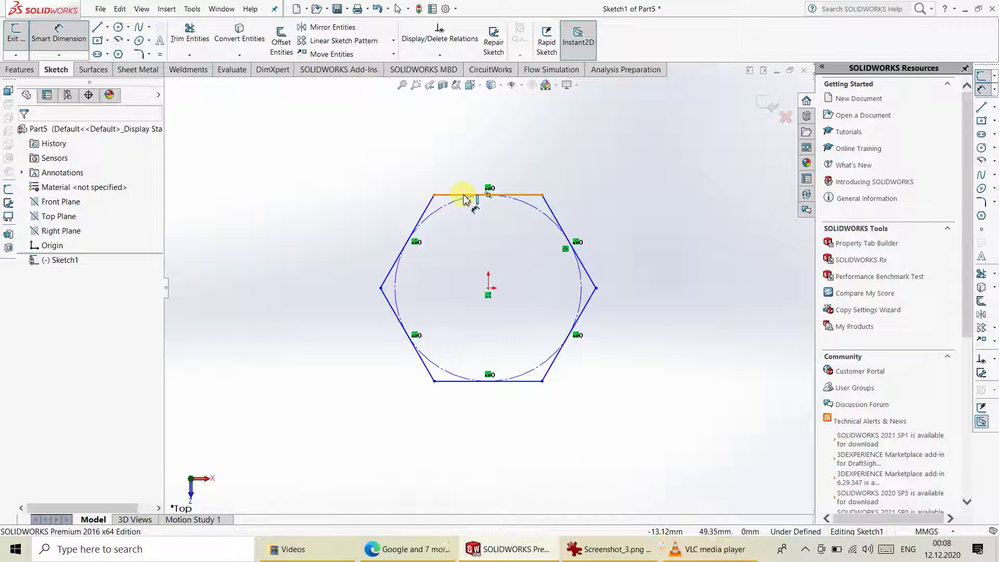
Dimension the hexagon's top edge at 80 mm and bring up the IrfanView reference drawing.
click(522, 194)
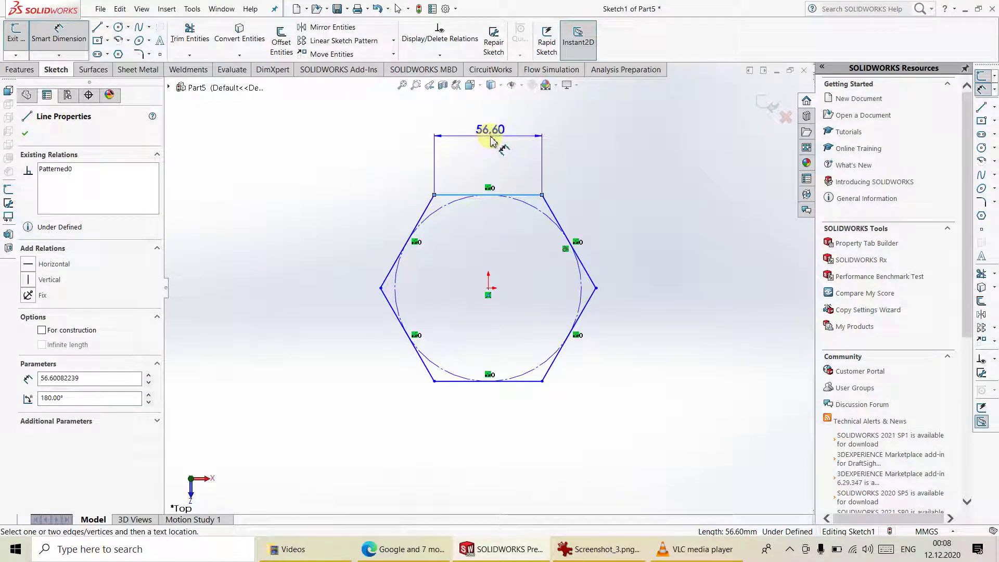
click(492, 141)
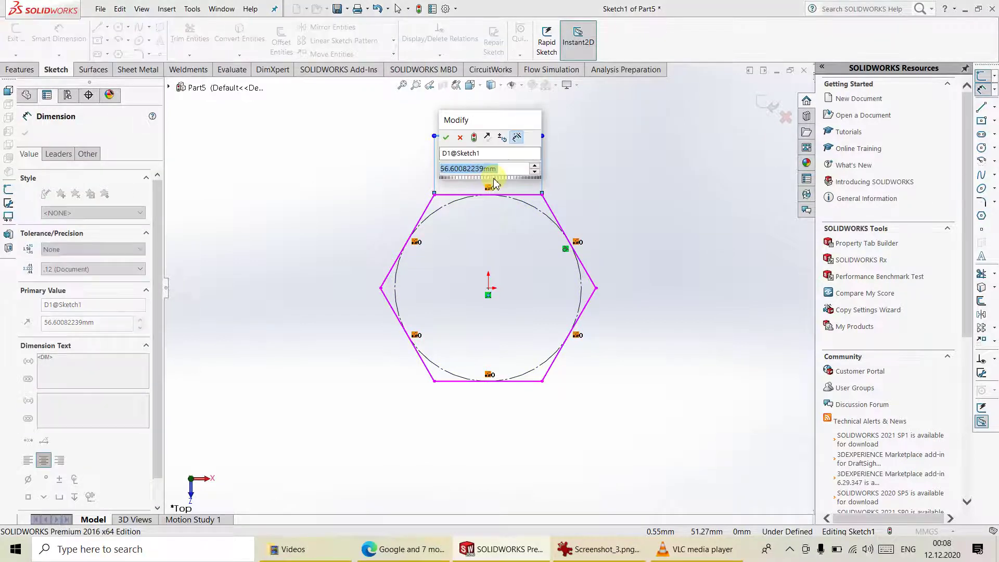
text(8)
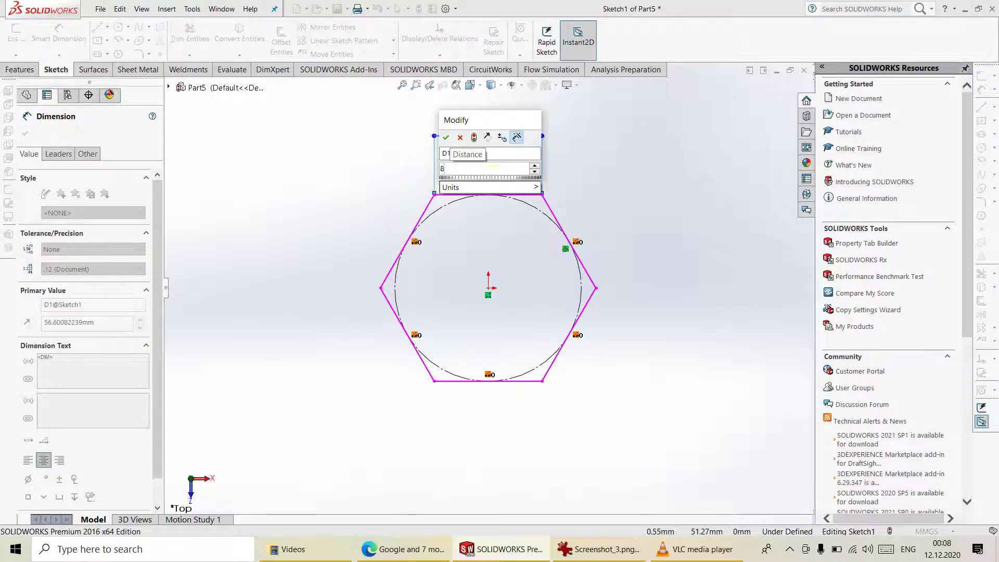
text(0)
key(Return)
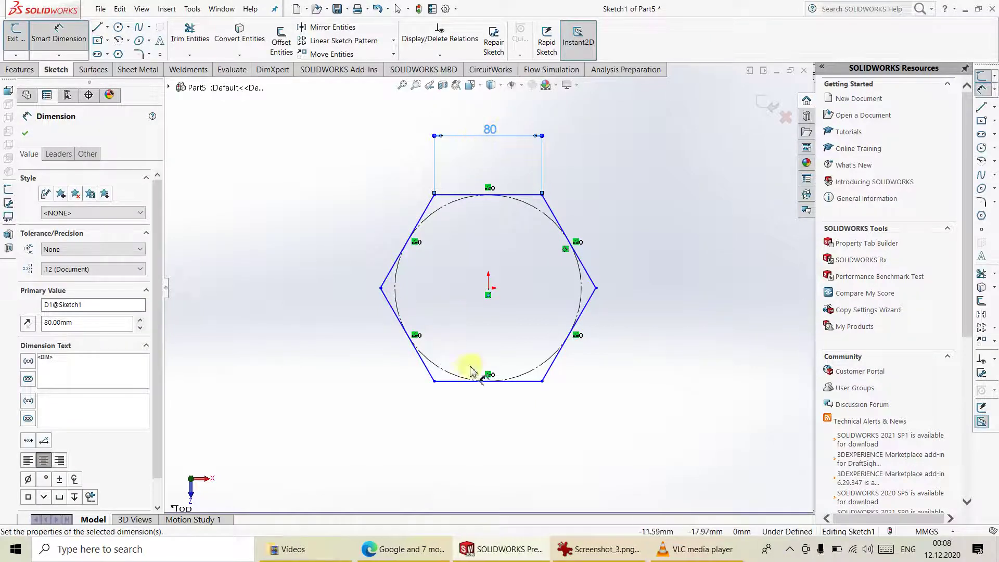
click(600, 549)
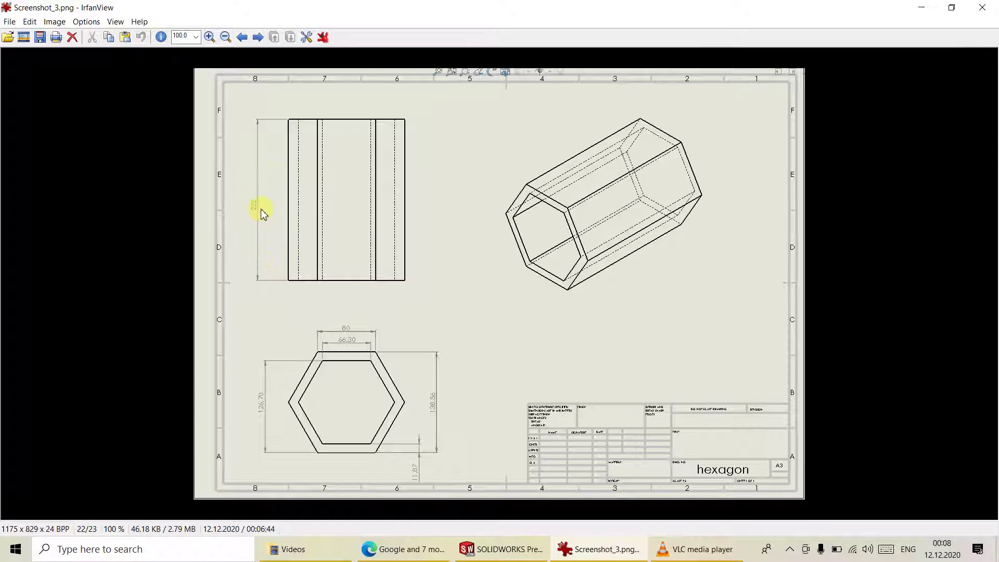
Return from the IrfanView reference drawing to the SOLIDWORKS hexagon sketch.
click(482, 549)
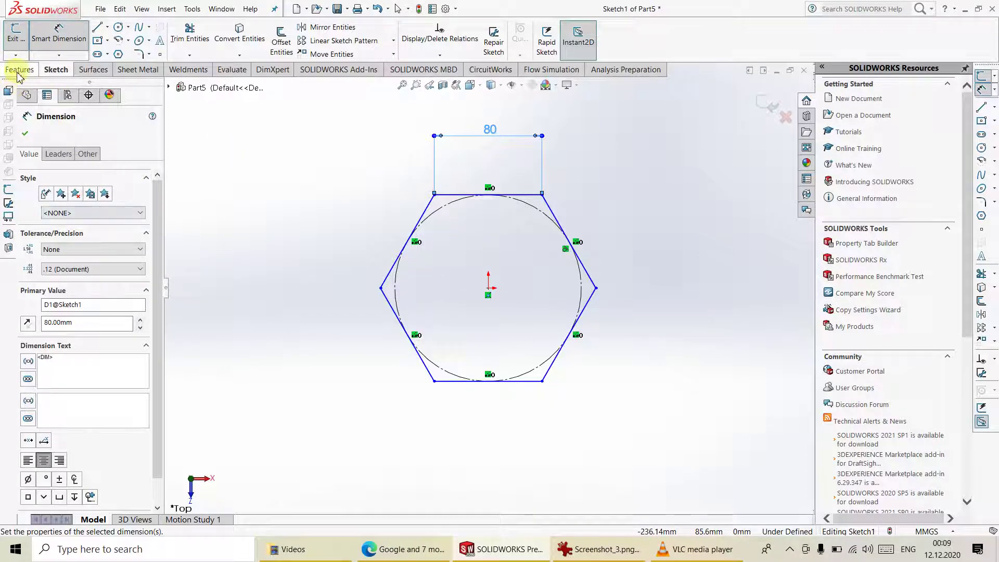
Extrude the hexagon sketch as a Blind boss 222 mm deep.
click(17, 71)
click(30, 54)
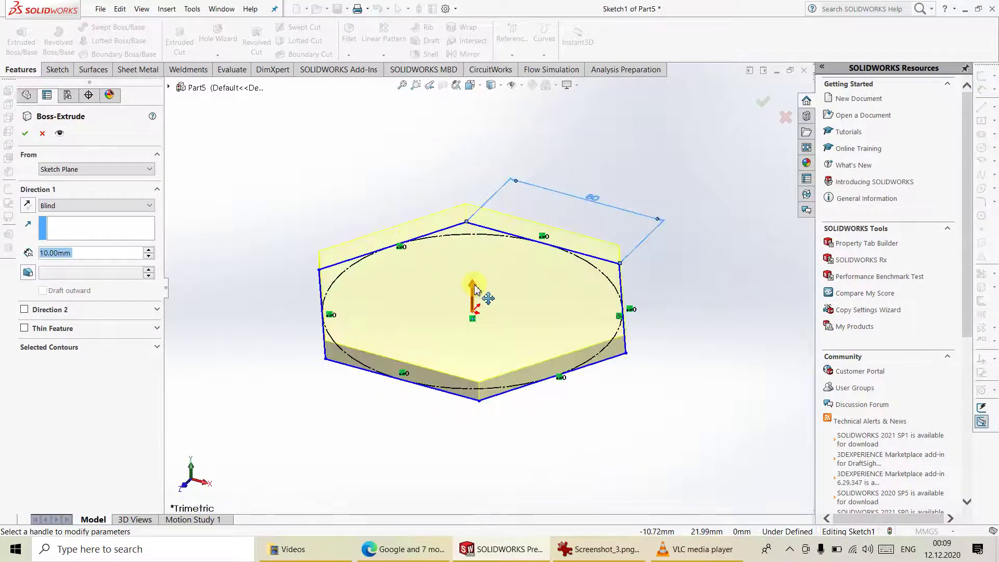
drag(475, 291, 470, 145)
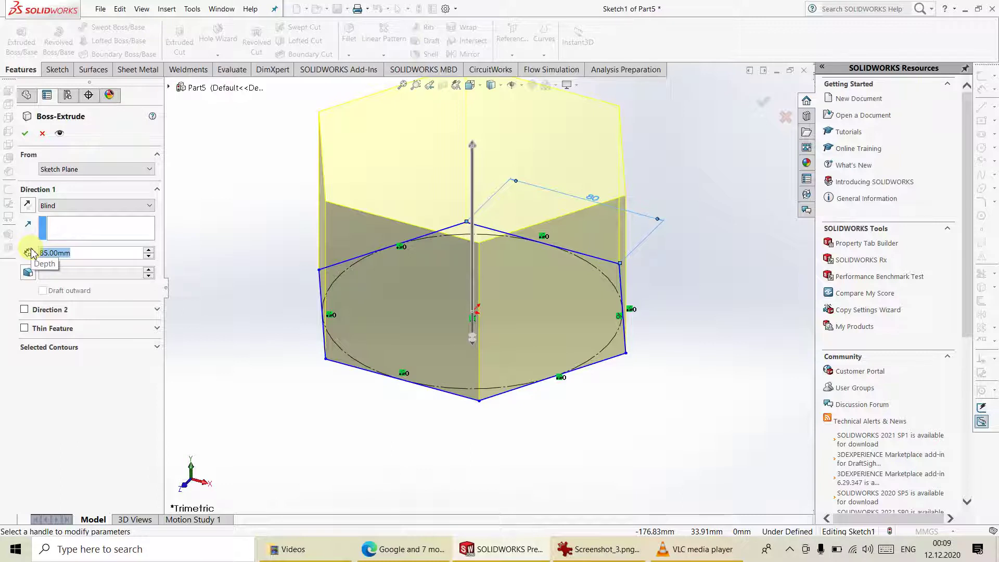
text(2222)
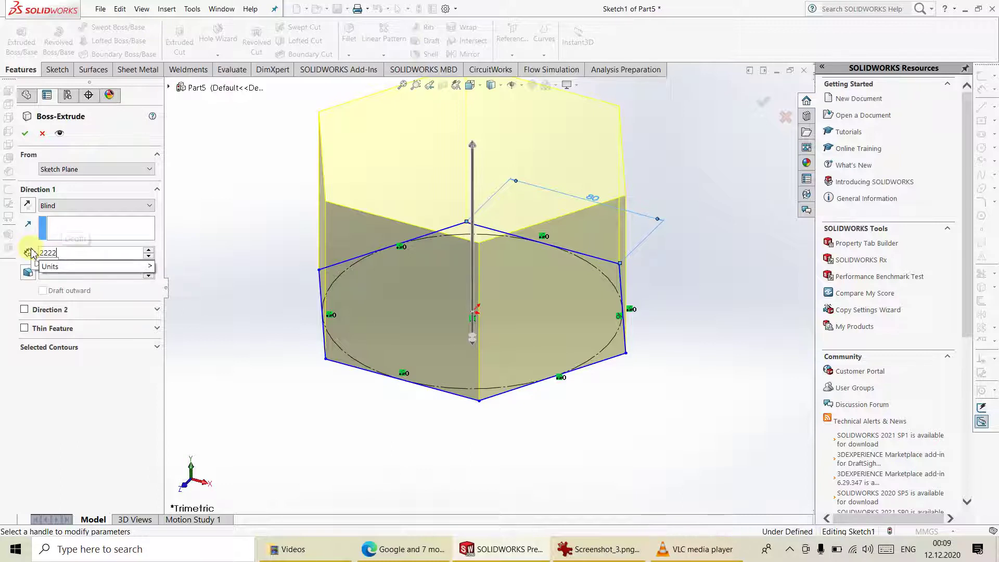
key(BackSpace)
key(Return)
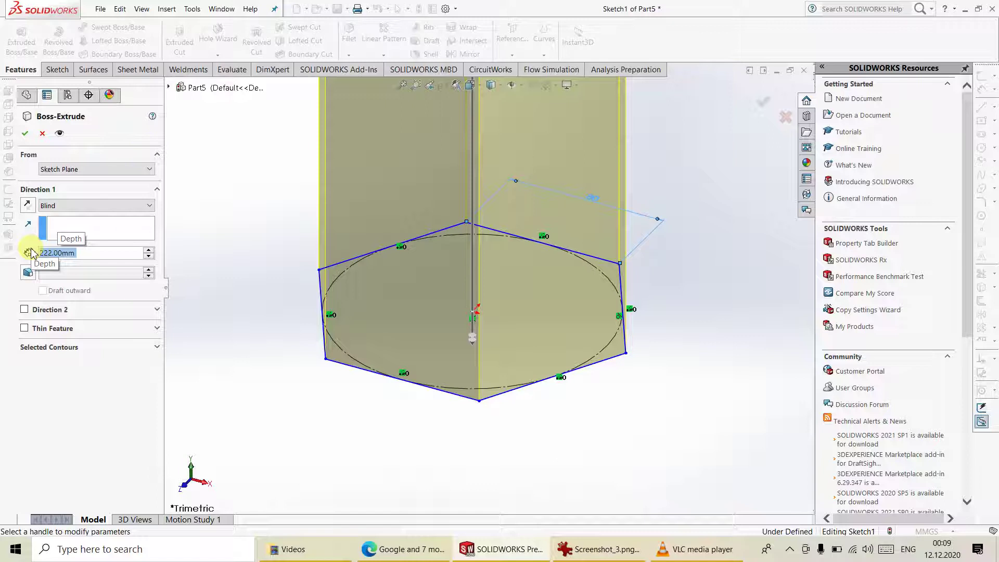
scroll(425, 223, up, 4)
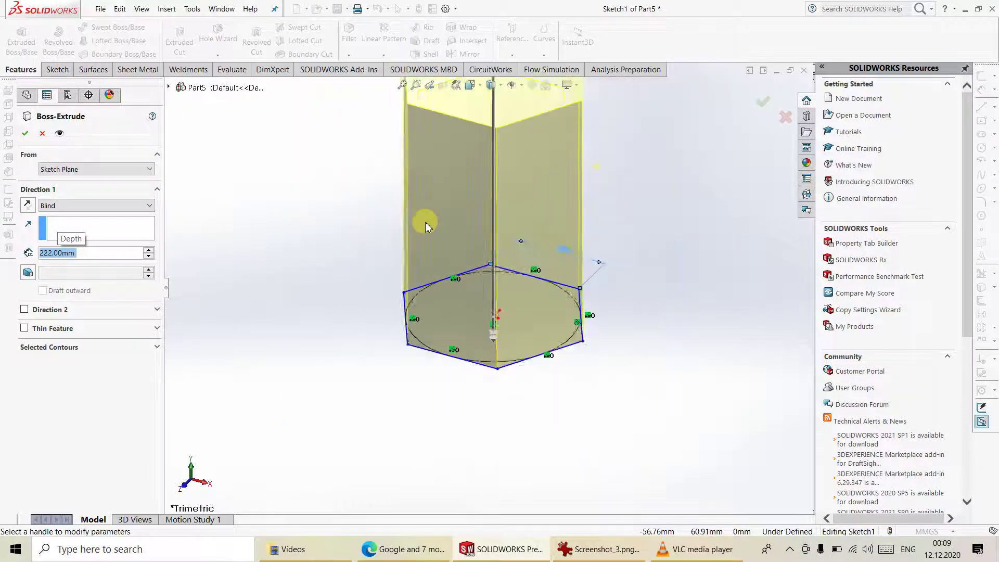
middle_drag(595, 201, 592, 269)
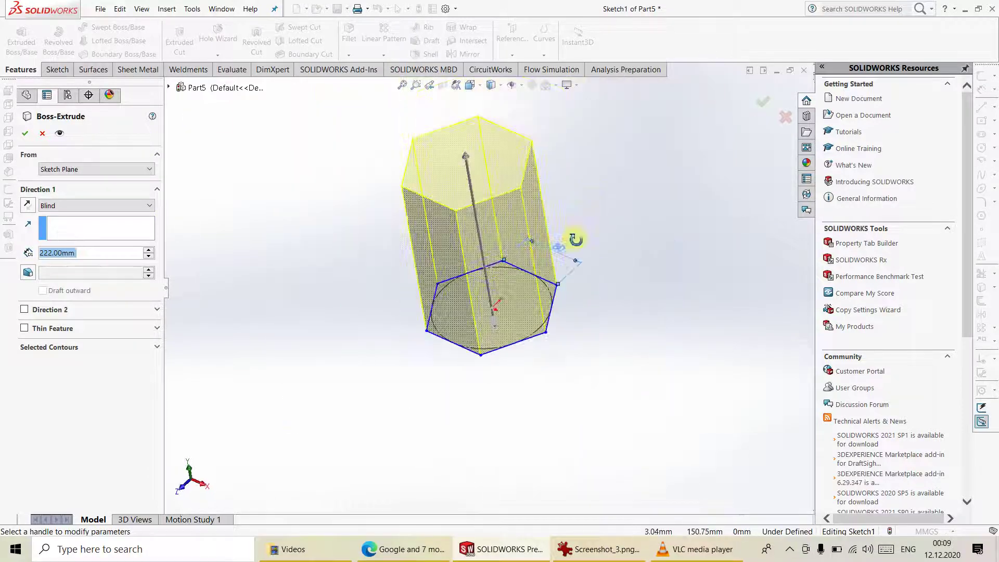
click(28, 135)
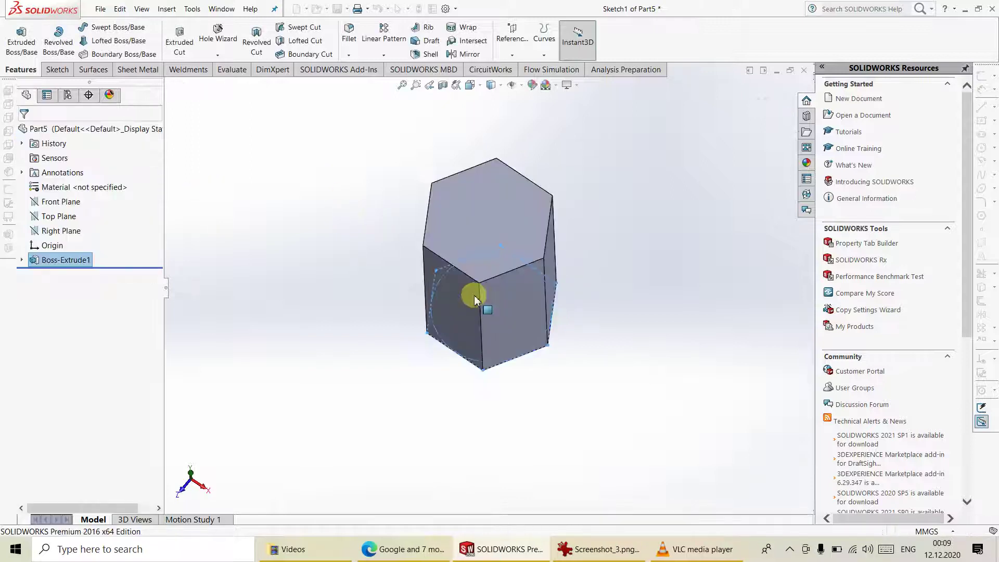
Start a new sketch on the prism's top face, viewed face-on.
click(500, 237)
click(538, 192)
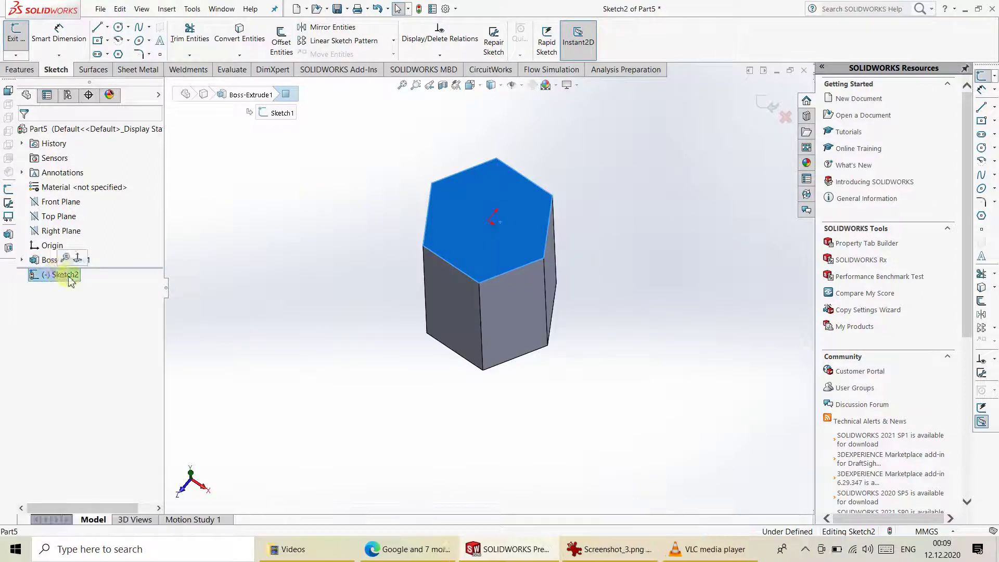
click(67, 276)
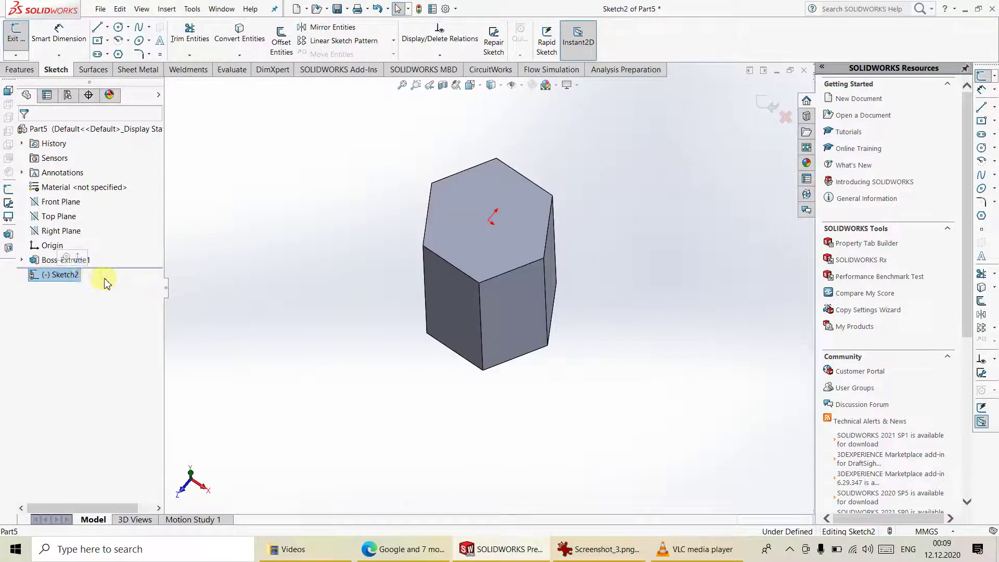
click(69, 259)
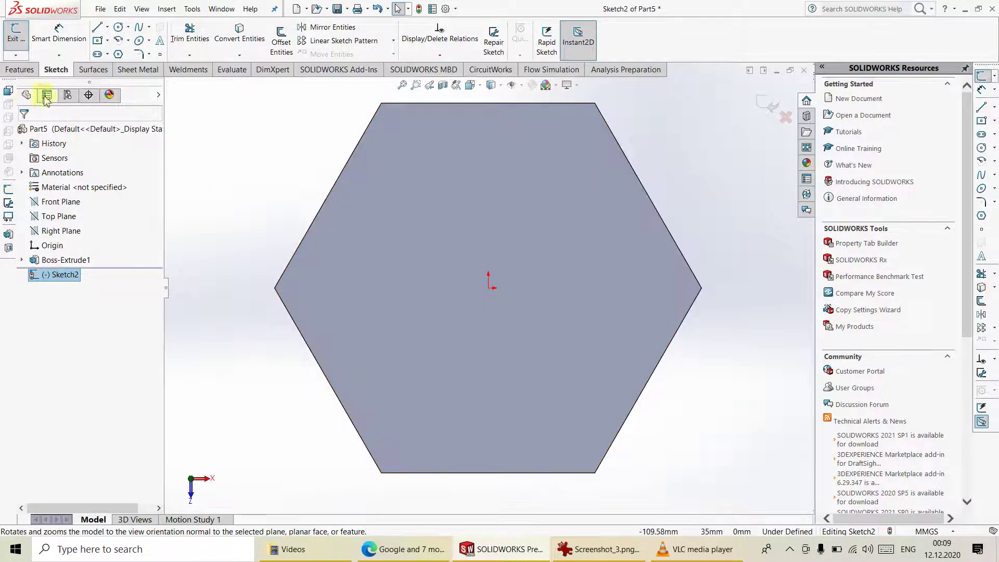
Draw a smaller six-sided polygon at the origin and select its top edge to dimension.
click(118, 54)
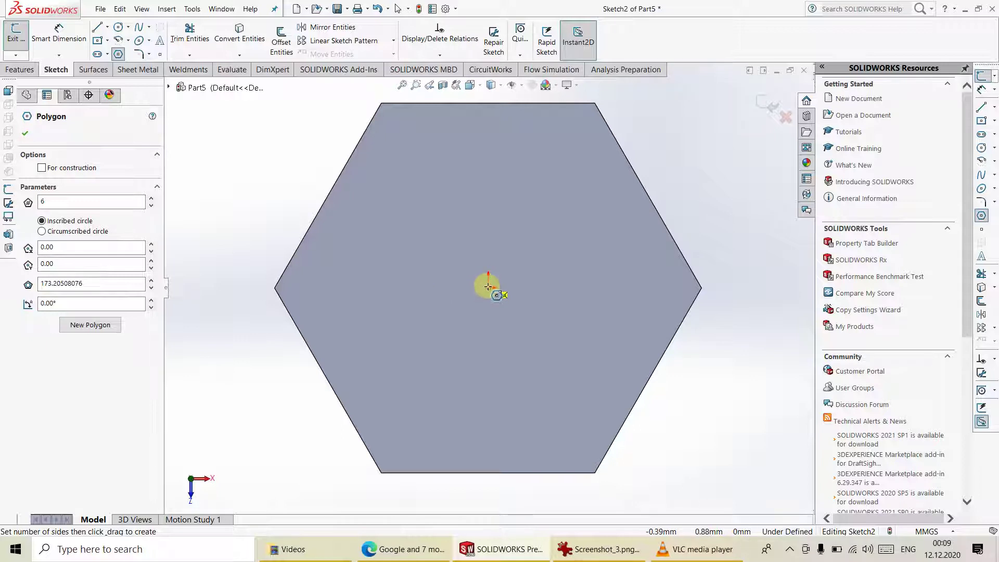
click(488, 288)
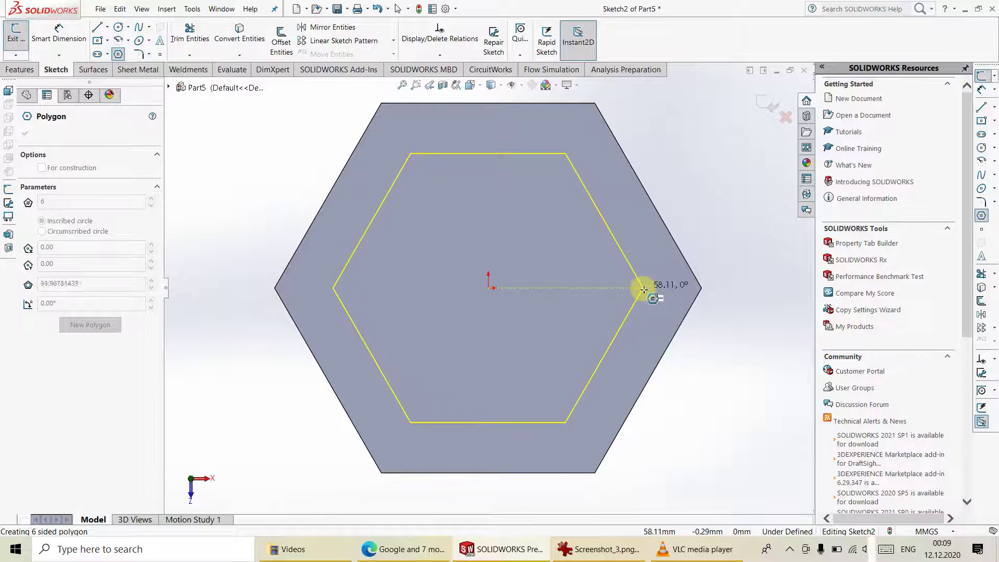
click(644, 288)
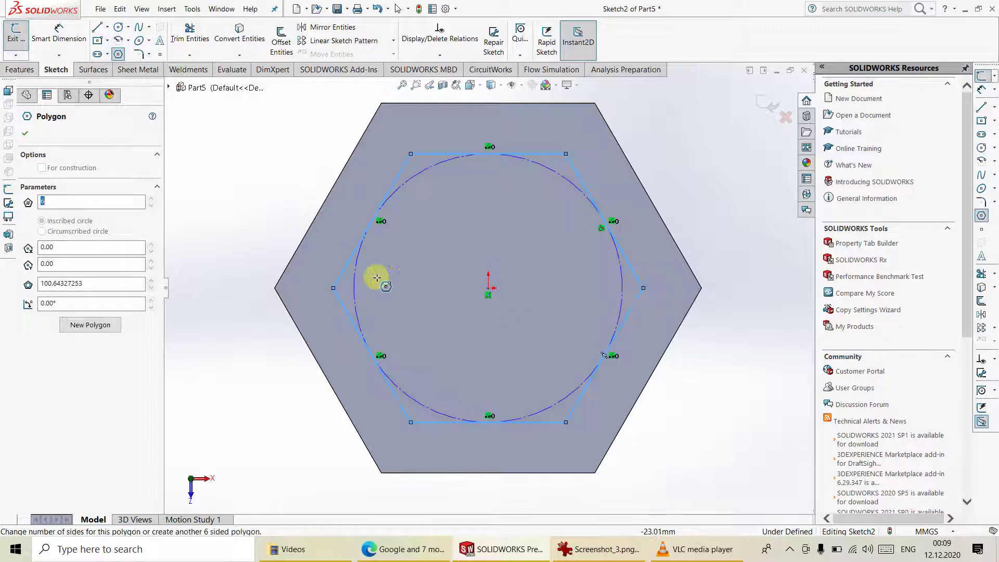
click(75, 37)
click(510, 154)
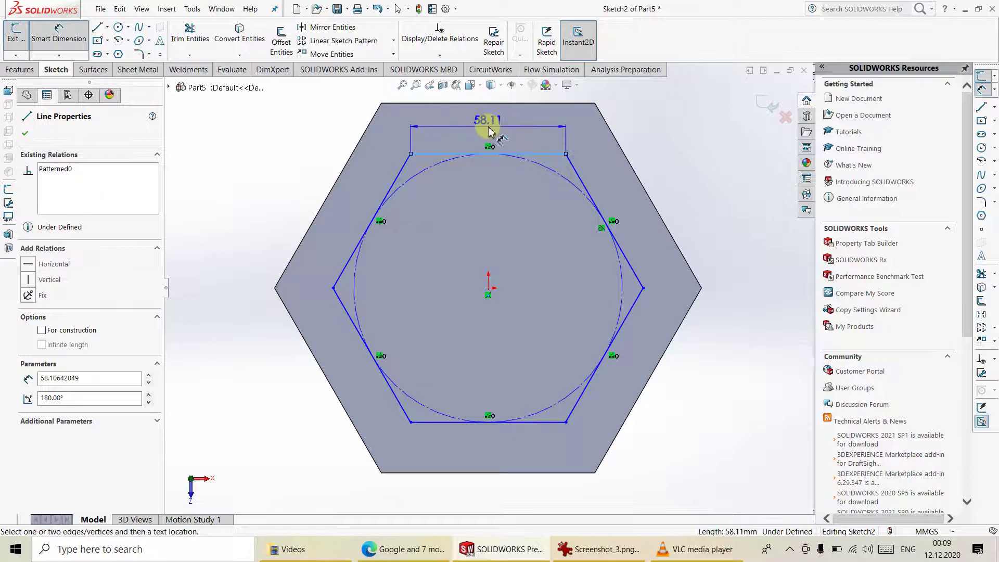
Set the inner hexagon's top edge to 66.30 mm after checking the reference drawing.
click(487, 128)
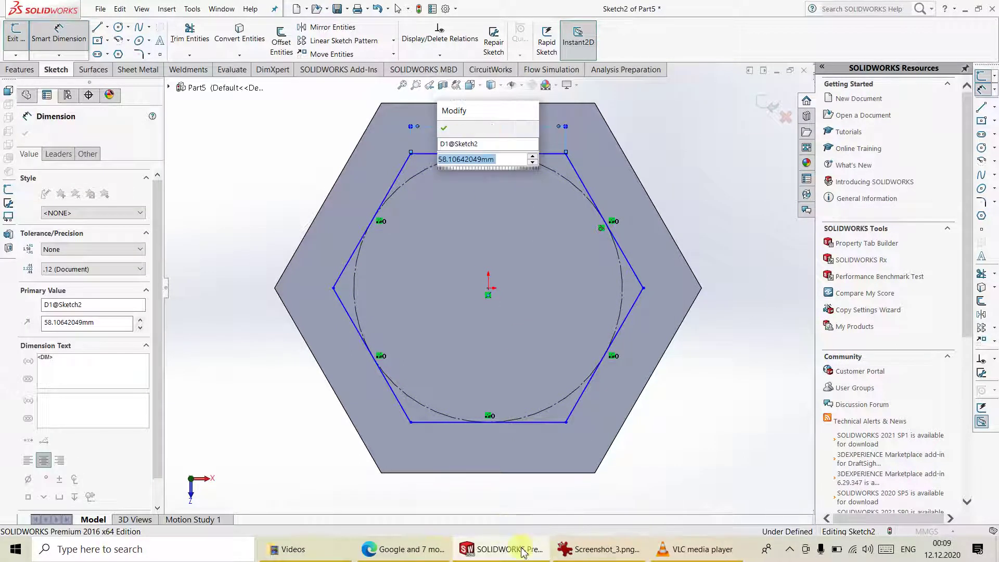
click(613, 550)
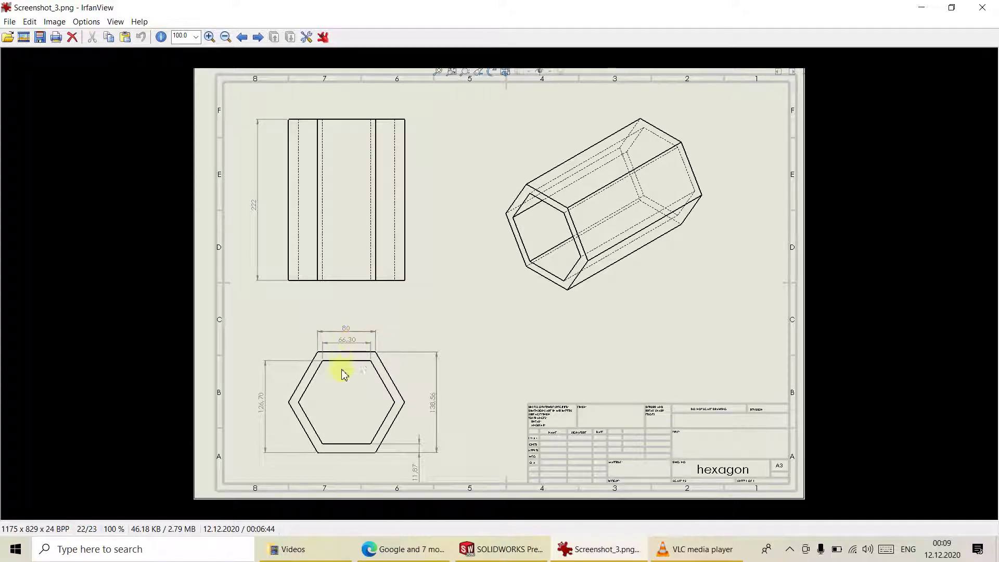
click(504, 552)
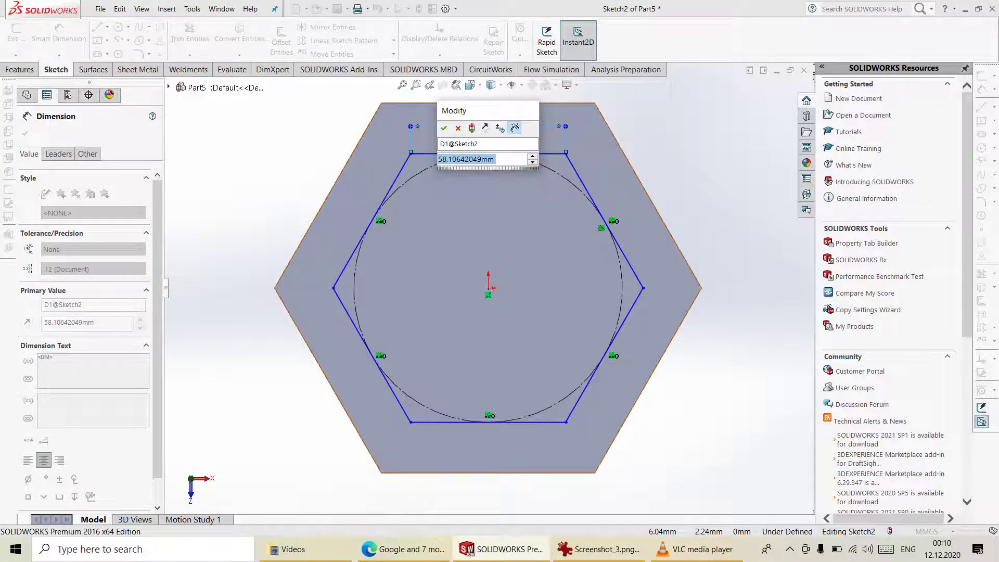
text(66.3)
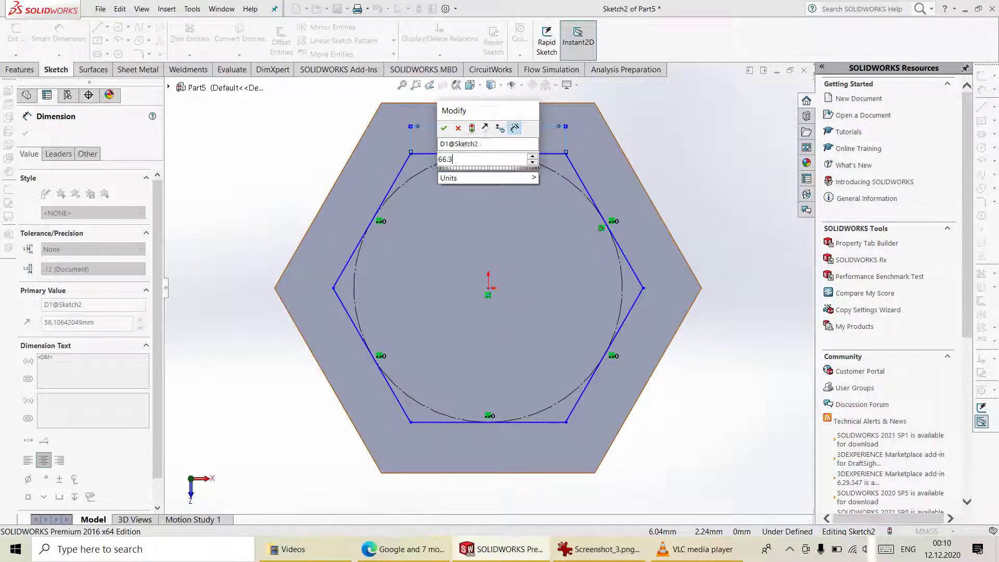
key(Return)
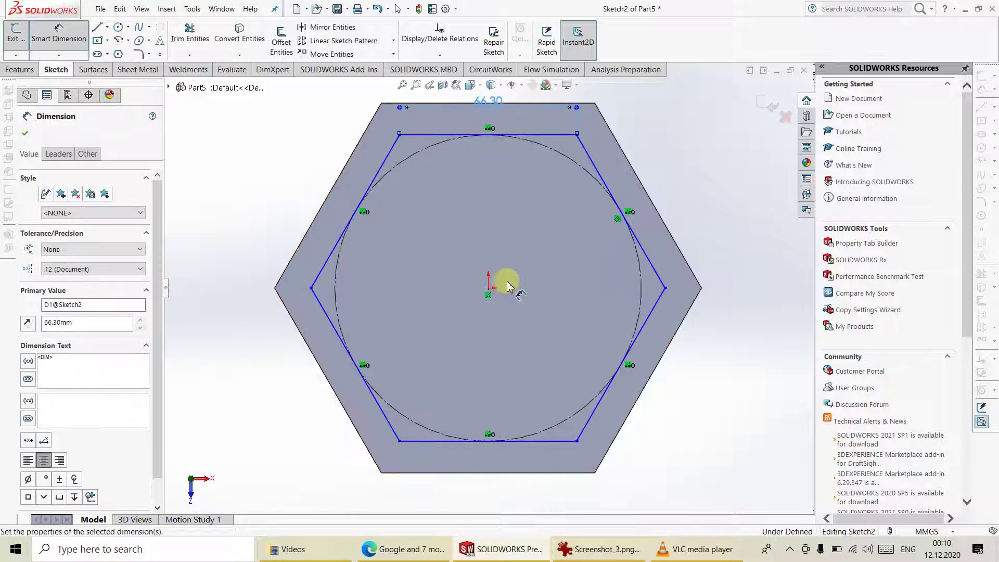
Cut-extrude the inner hexagon 222 mm Blind and orbit to inspect the through-hole.
click(21, 72)
click(178, 46)
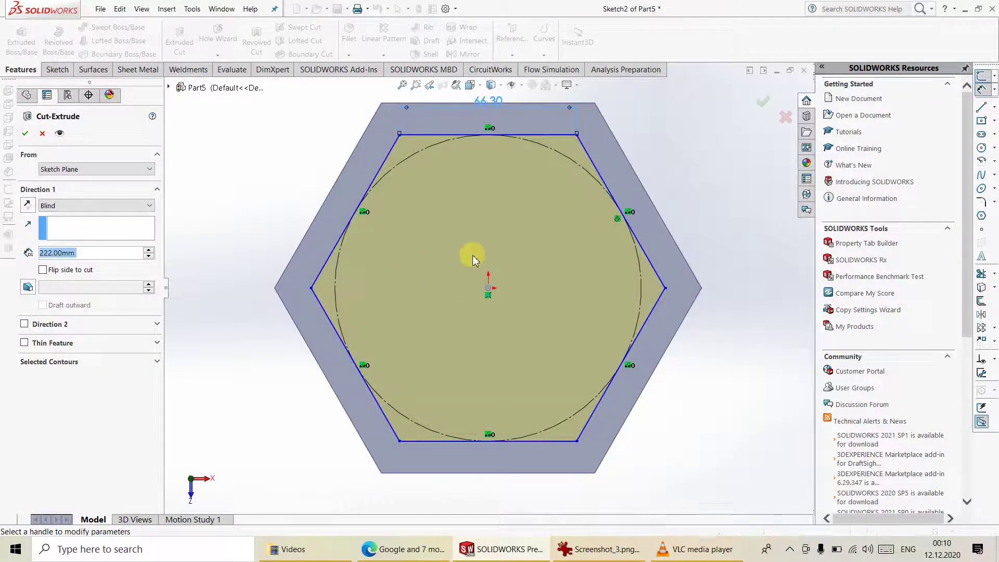
scroll(524, 246, up, 1)
scroll(525, 246, up, 1)
scroll(526, 244, up, 1)
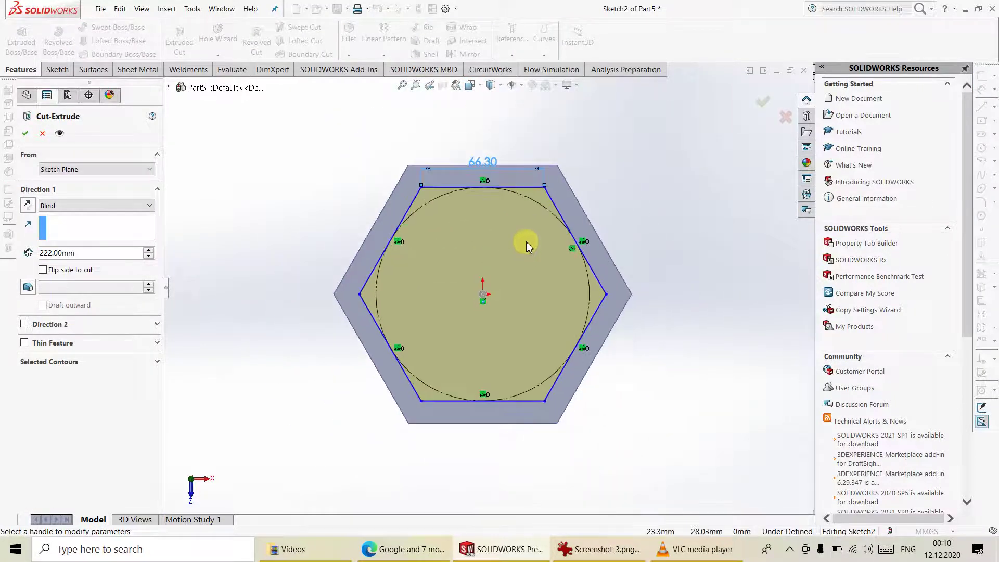
middle_drag(527, 247, 410, 273)
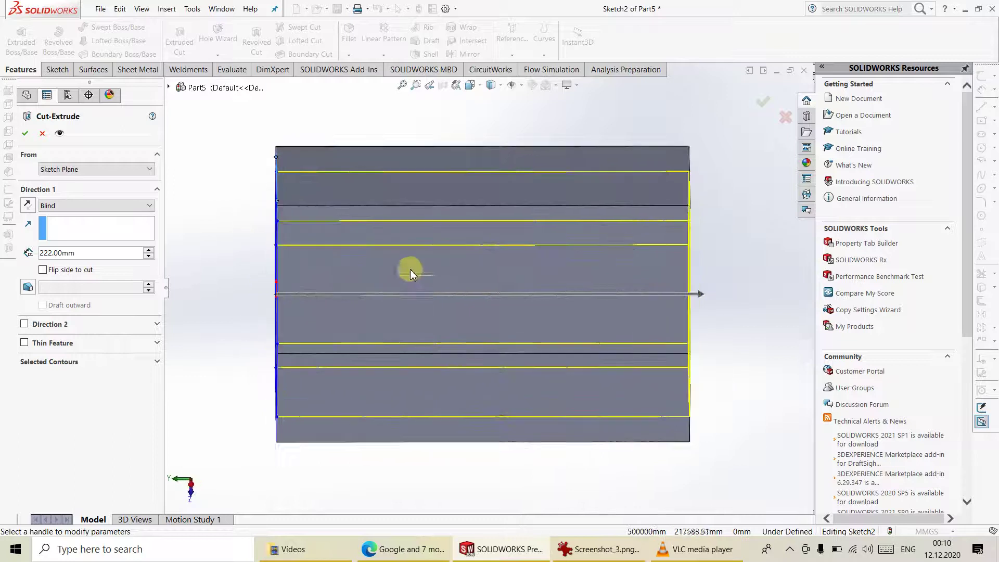
click(24, 136)
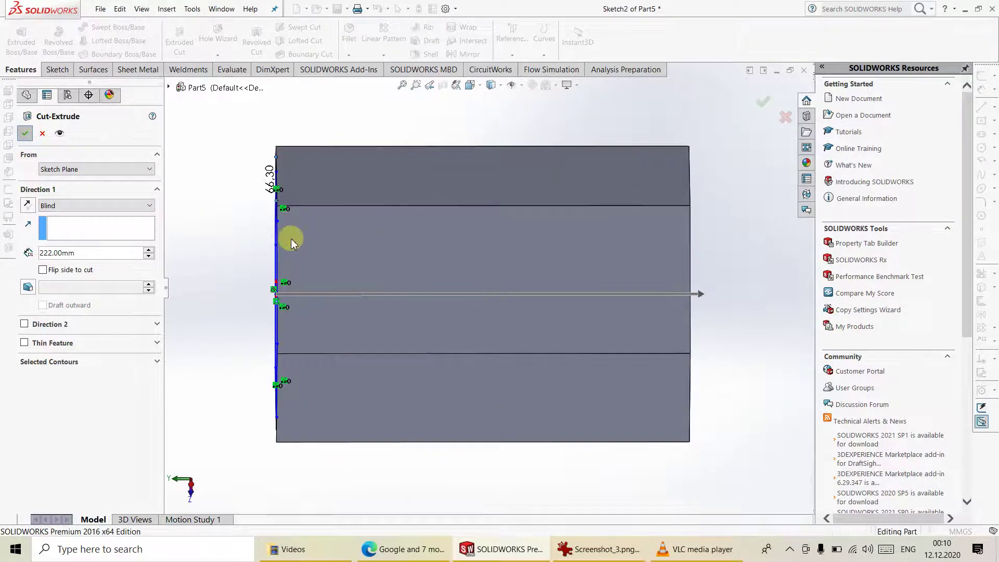
middle_drag(281, 223, 234, 212)
mouse_move(439, 263)
middle_down()
mouse_move(281, 239)
mouse_move(351, 266)
middle_up()
scroll(351, 265, up, 2)
scroll(352, 265, down, 2)
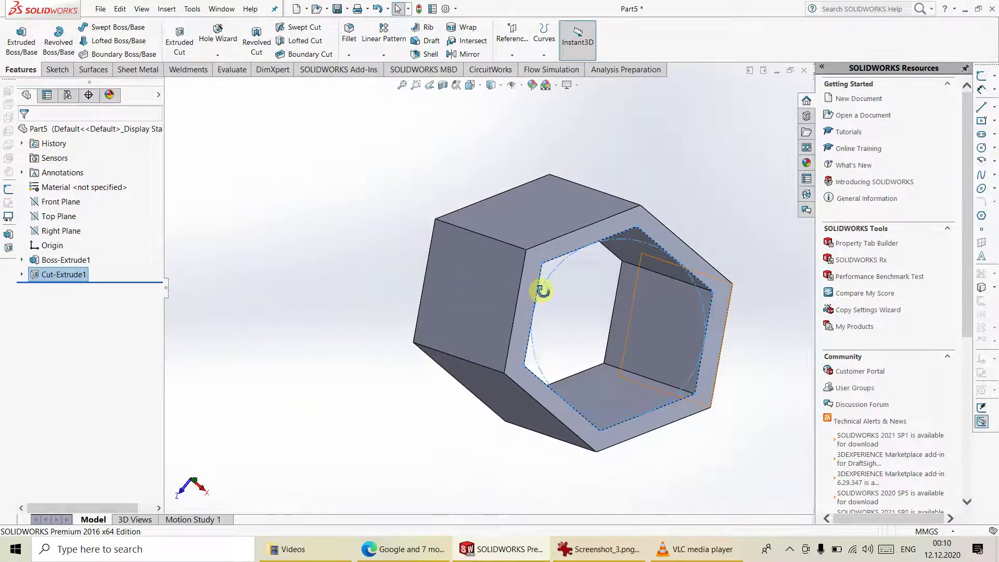
Orbit the tube, then open the Material <not specified> options in the tree.
mouse_move(543, 291)
middle_down()
mouse_move(440, 319)
mouse_move(604, 330)
mouse_move(509, 351)
mouse_move(526, 389)
mouse_move(482, 351)
mouse_move(570, 361)
mouse_move(570, 352)
middle_up()
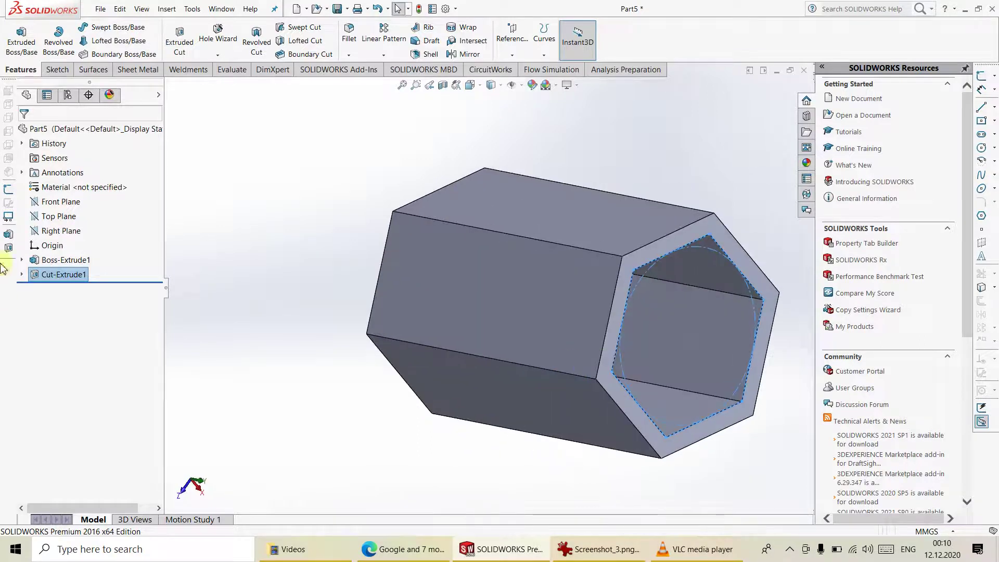
right_click(67, 193)
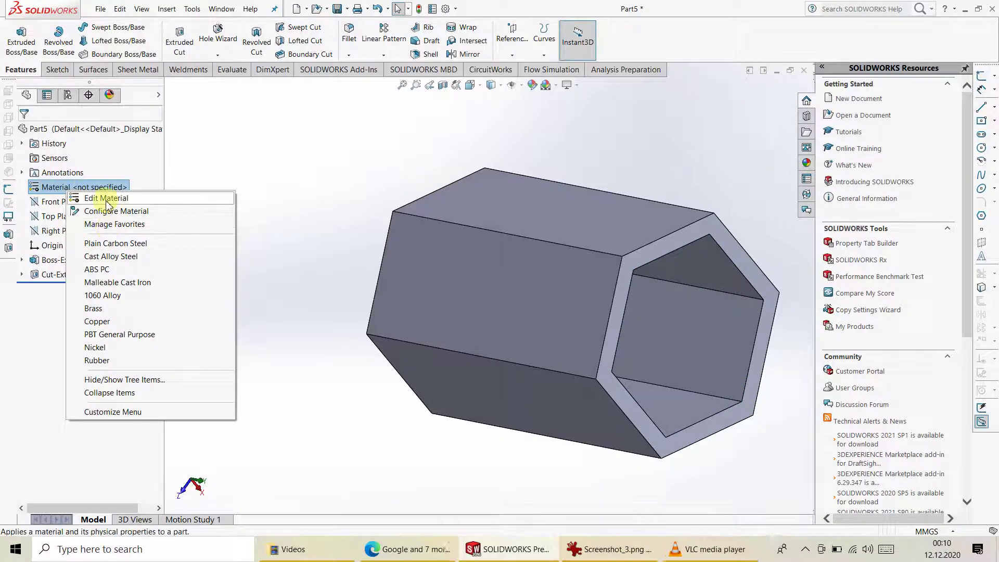
Assign Stainless Steel (ferritic) from the material library and close it.
click(242, 226)
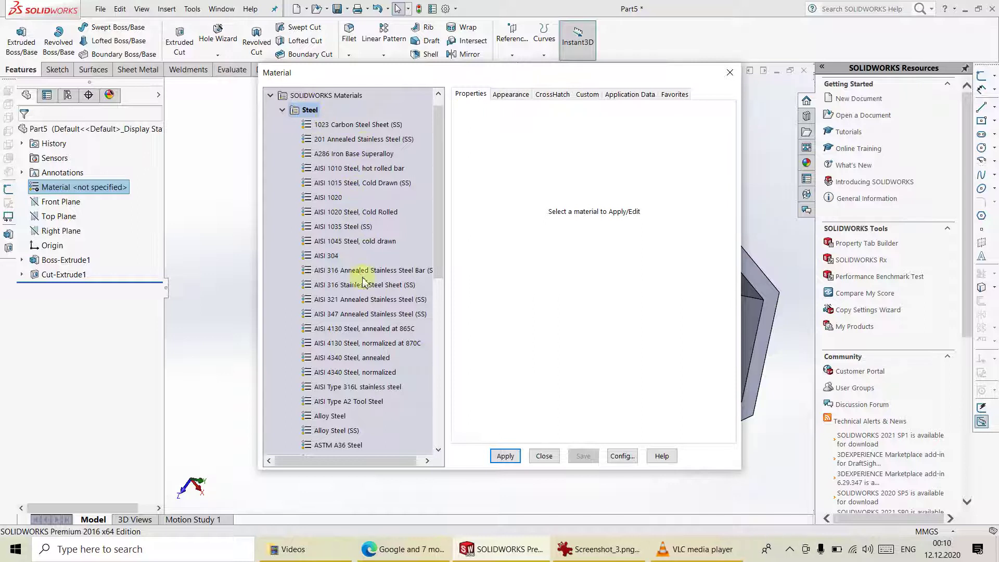
scroll(321, 308, down, 2)
scroll(328, 258, down, 1)
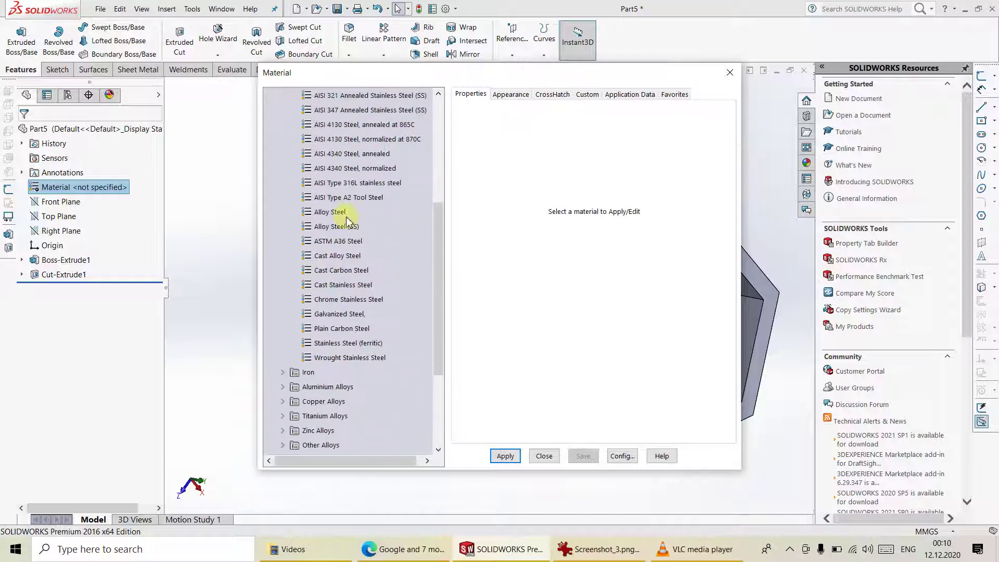
scroll(336, 212, down, 1)
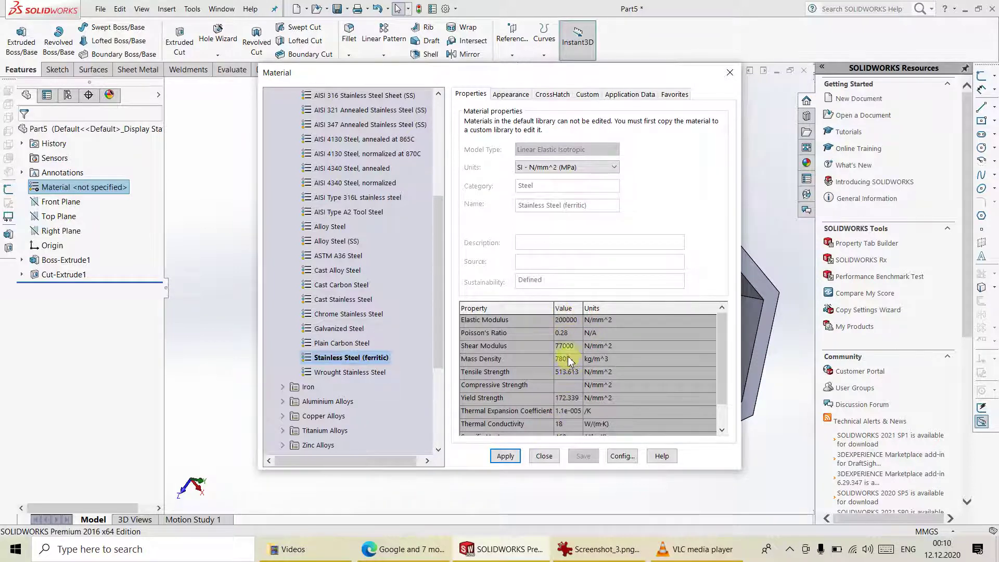
click(539, 457)
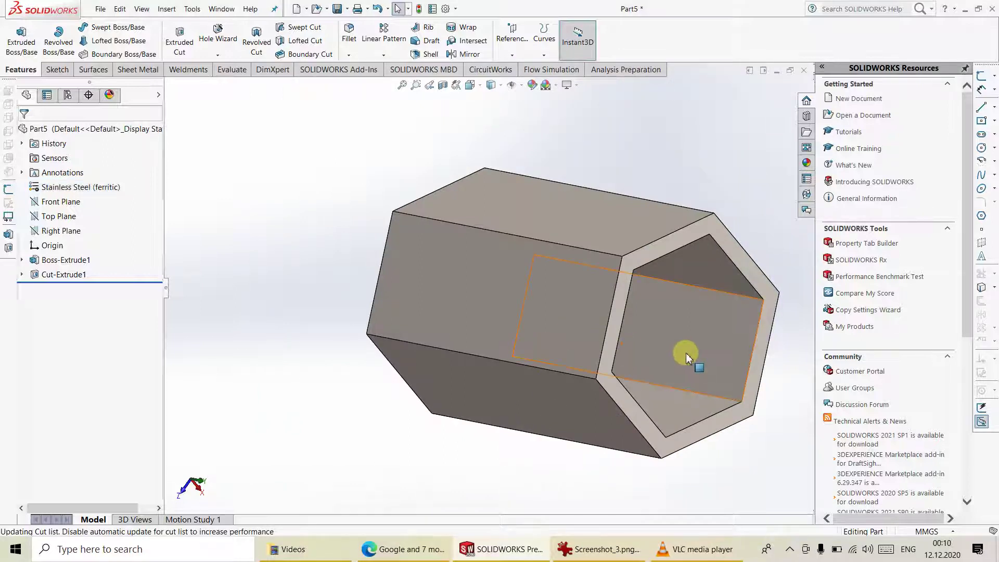
Apply a magenta appearance to the stainless-steel hexagonal tube after trying red and another colour.
mouse_move(686, 352)
middle_down()
mouse_move(532, 270)
mouse_move(614, 395)
mouse_move(535, 408)
mouse_move(623, 413)
mouse_move(601, 445)
mouse_move(602, 397)
mouse_move(589, 395)
mouse_move(544, 183)
middle_up()
click(531, 86)
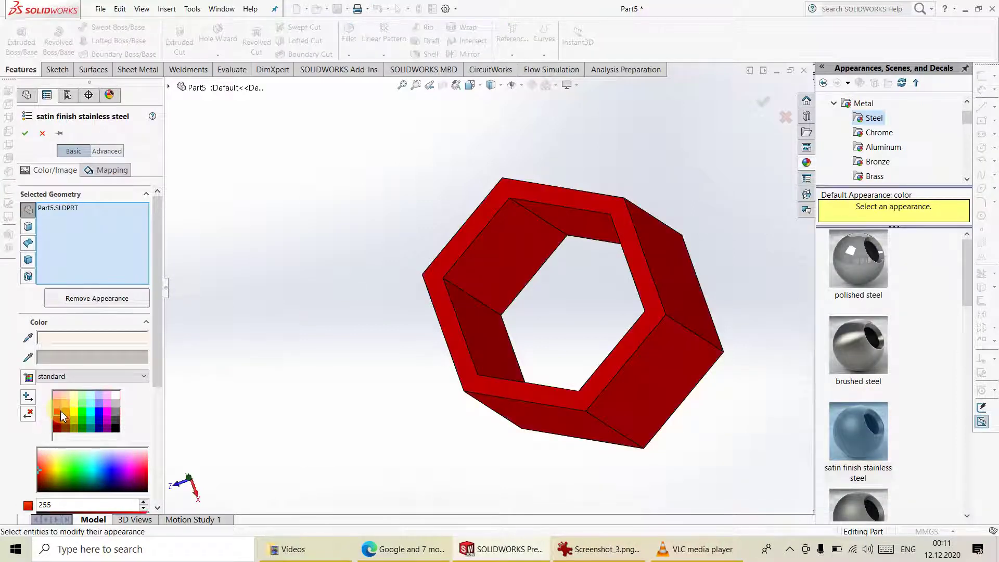
click(58, 414)
click(67, 410)
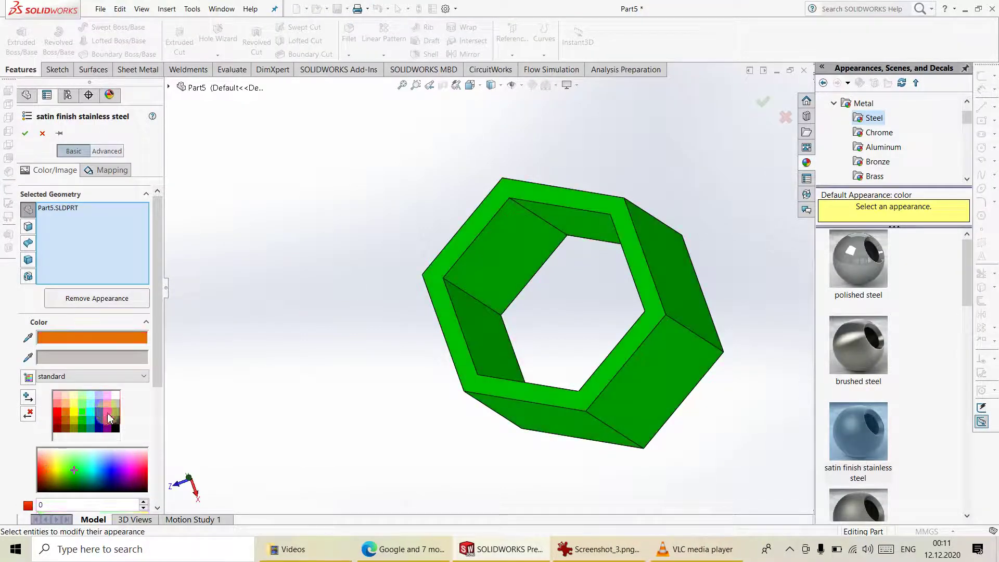
click(110, 417)
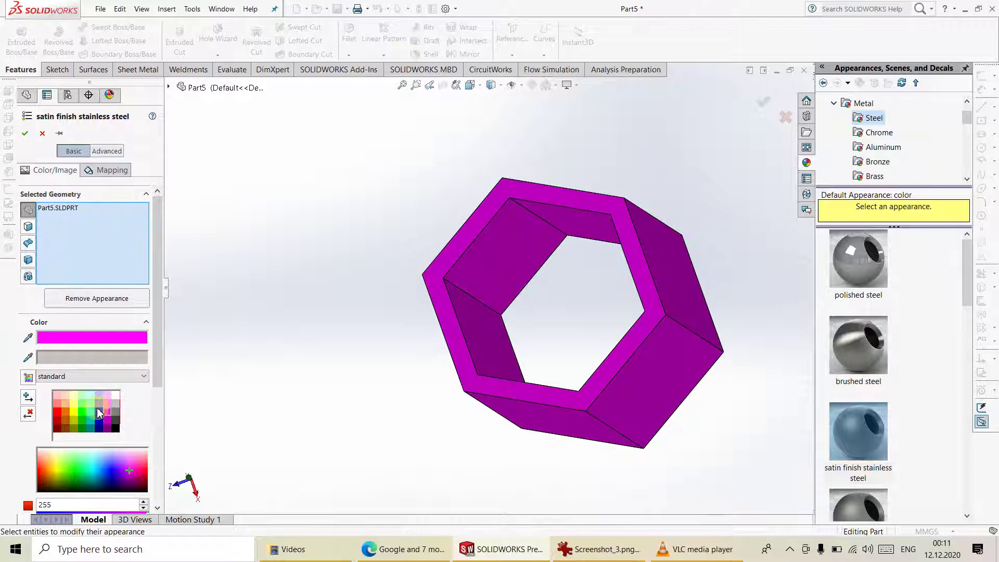
mouse_move(508, 286)
middle_down()
mouse_move(439, 347)
mouse_move(491, 273)
mouse_move(440, 313)
middle_up()
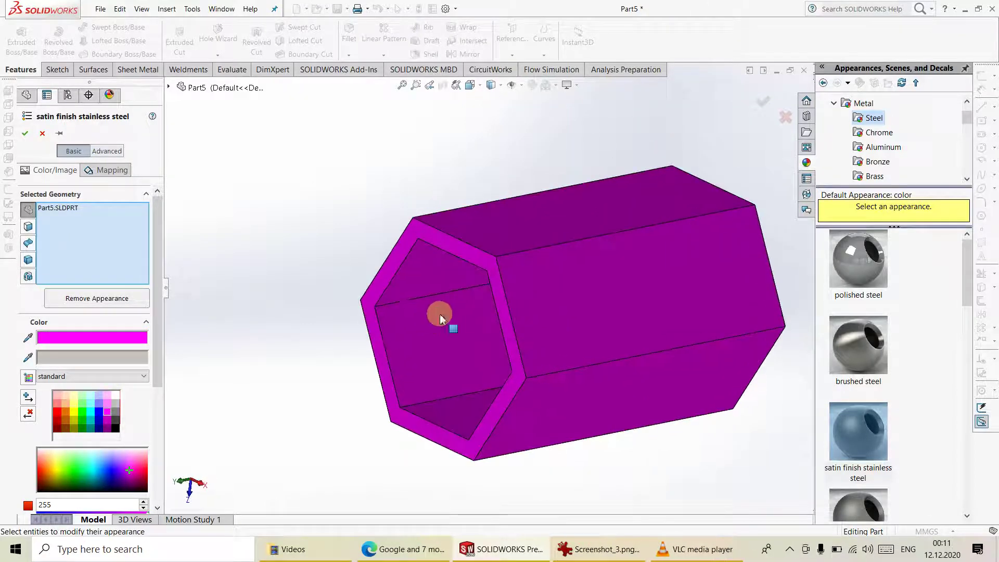
click(25, 133)
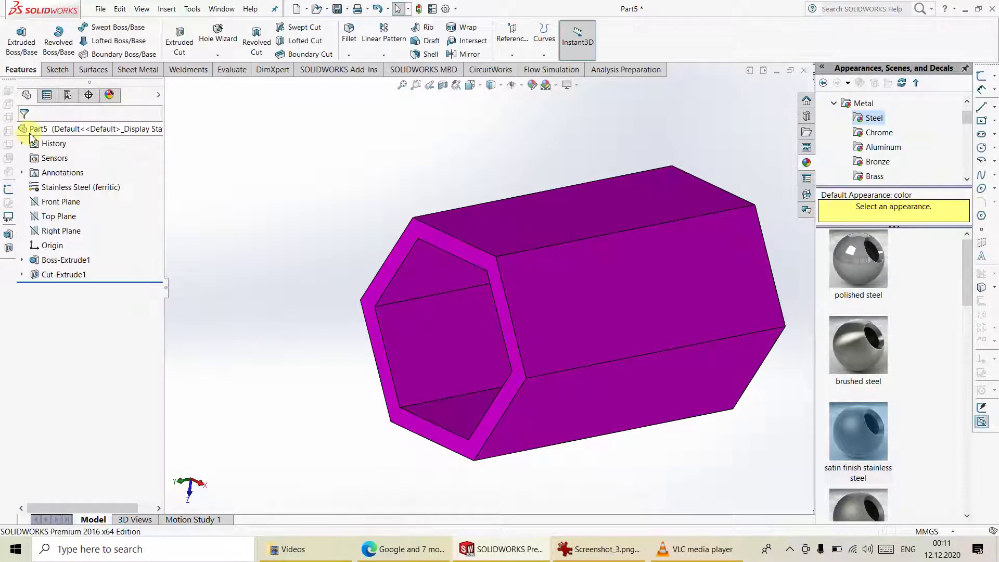